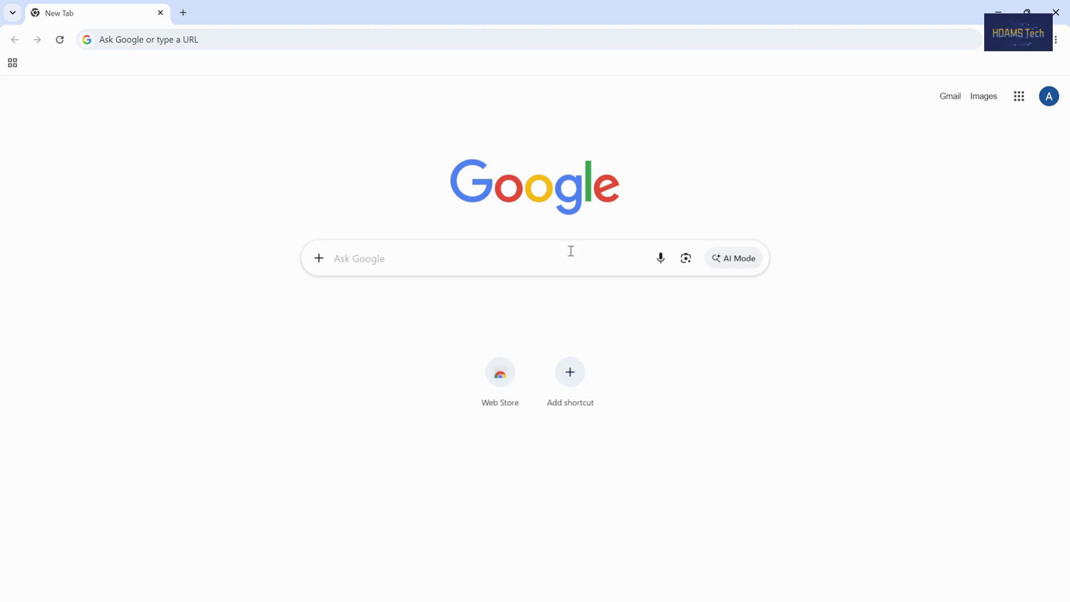
Step: Search Google for "Ip advanced scanner" and open the official Advanced IP Scanner website from the results
left_click(571, 250)
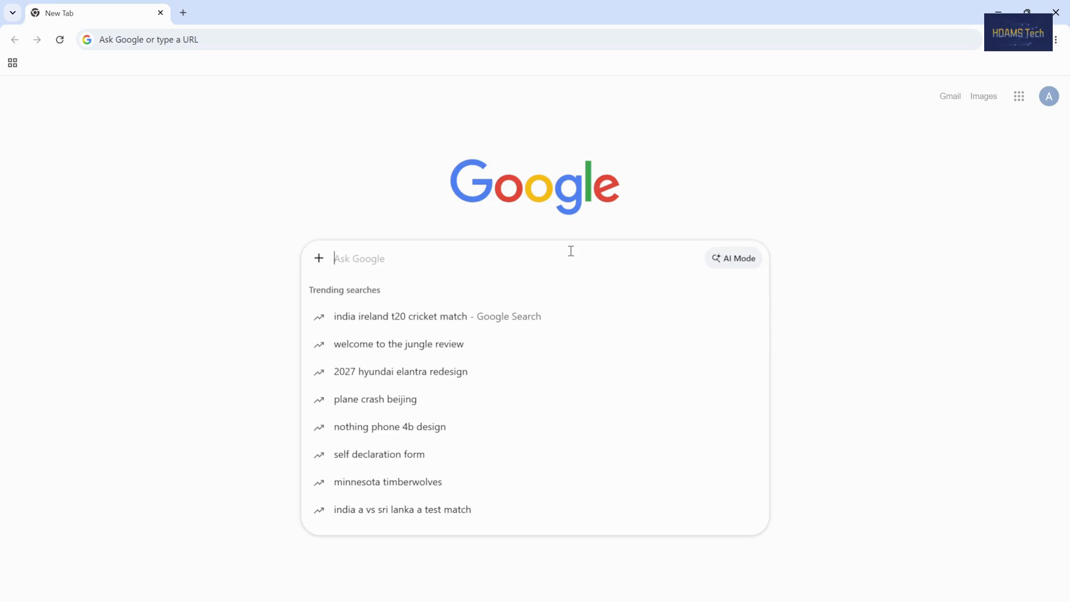
type("Ip")
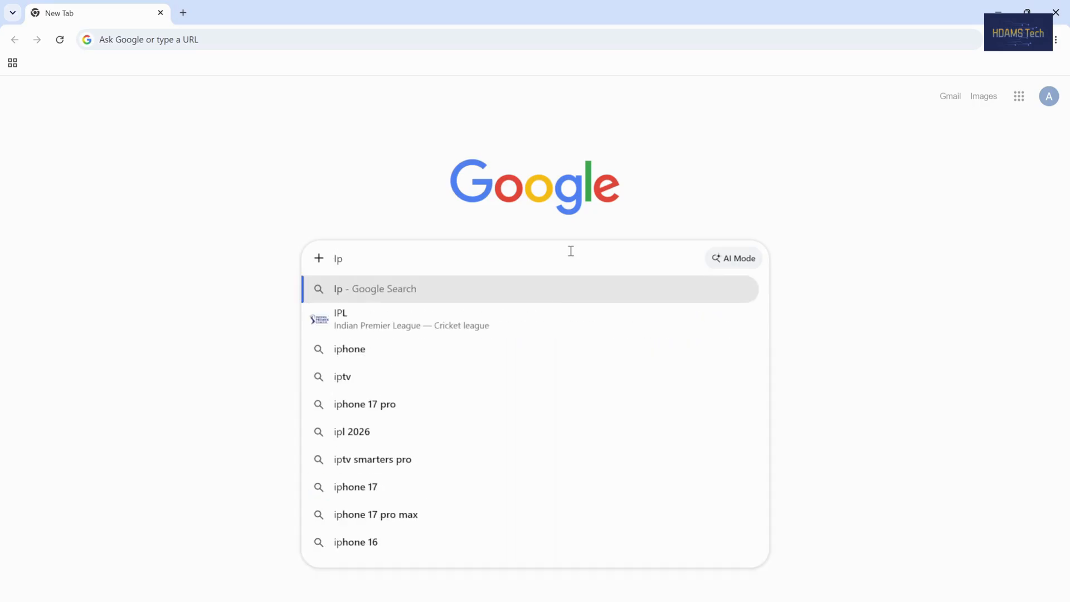
type(" advance")
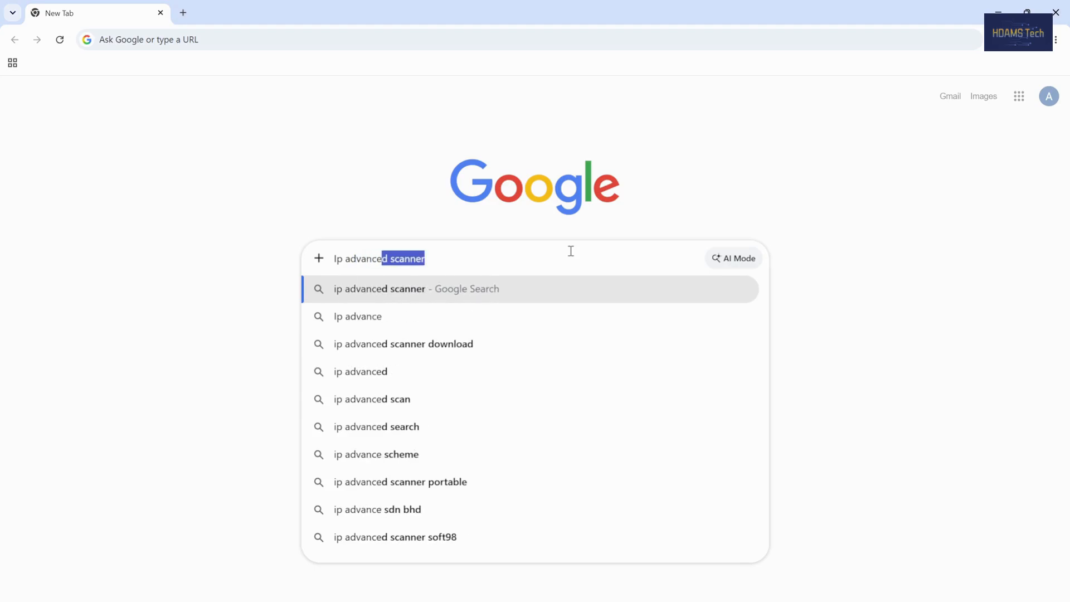
type("d scanner")
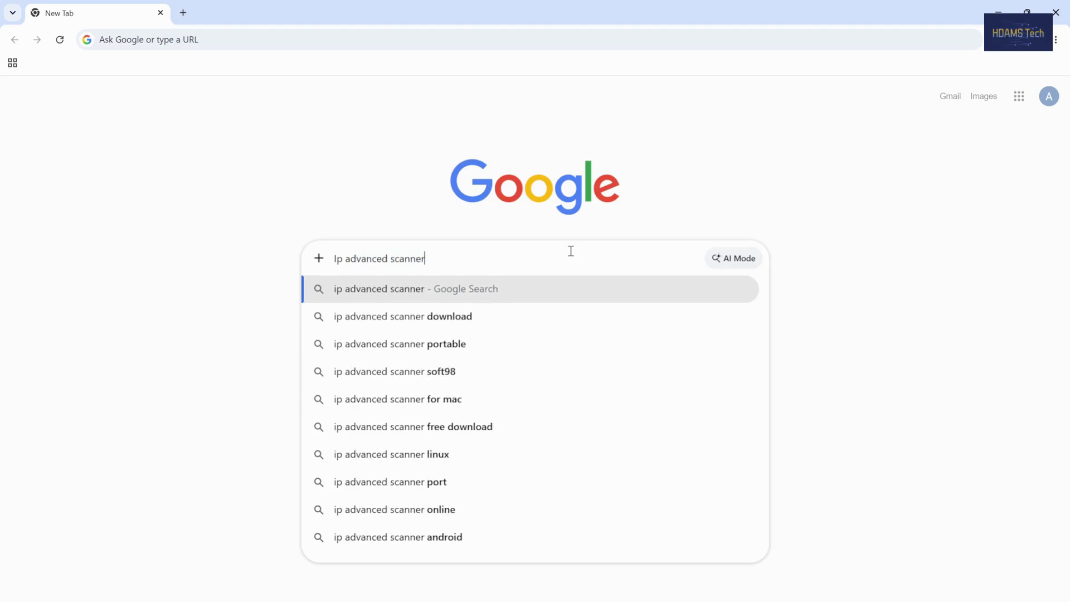
key("Return")
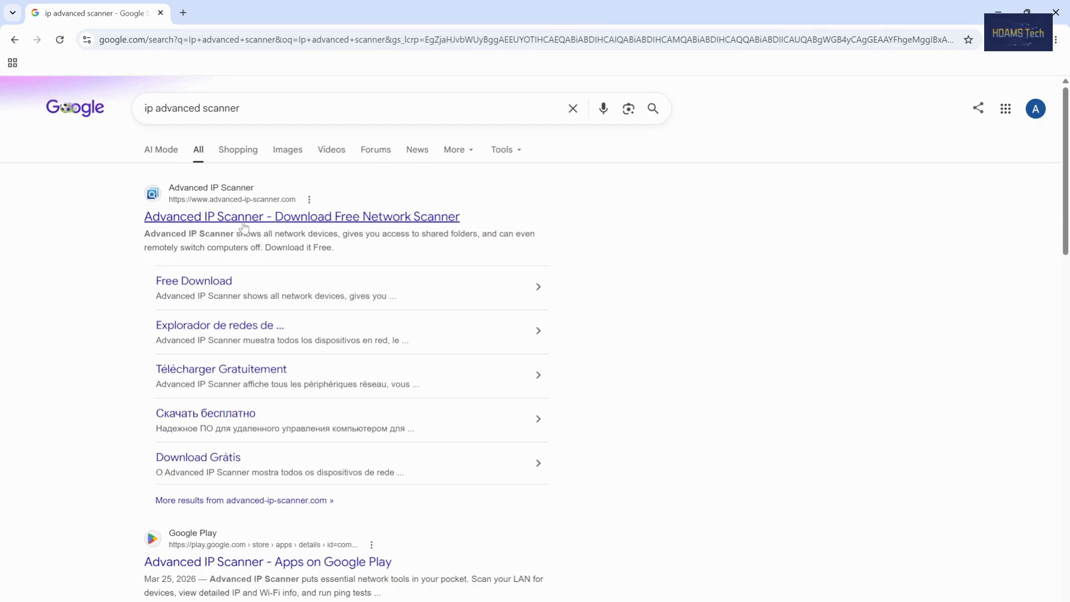
left_click(381, 220)
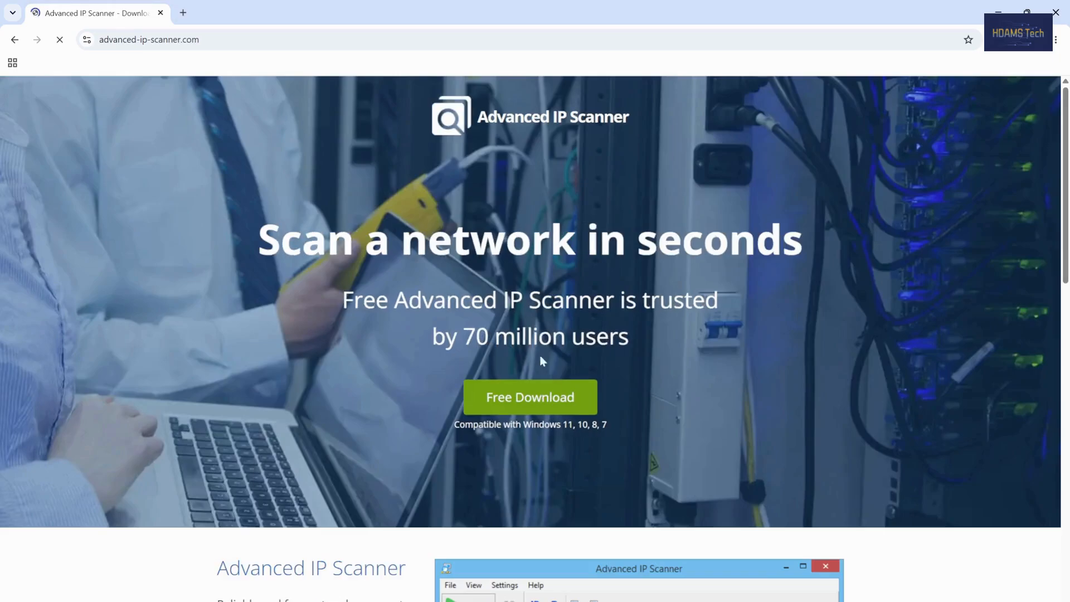
Step: Download the free Advanced IP Scanner installer and show it in its Downloads folder with the browser minimised
left_click(572, 402)
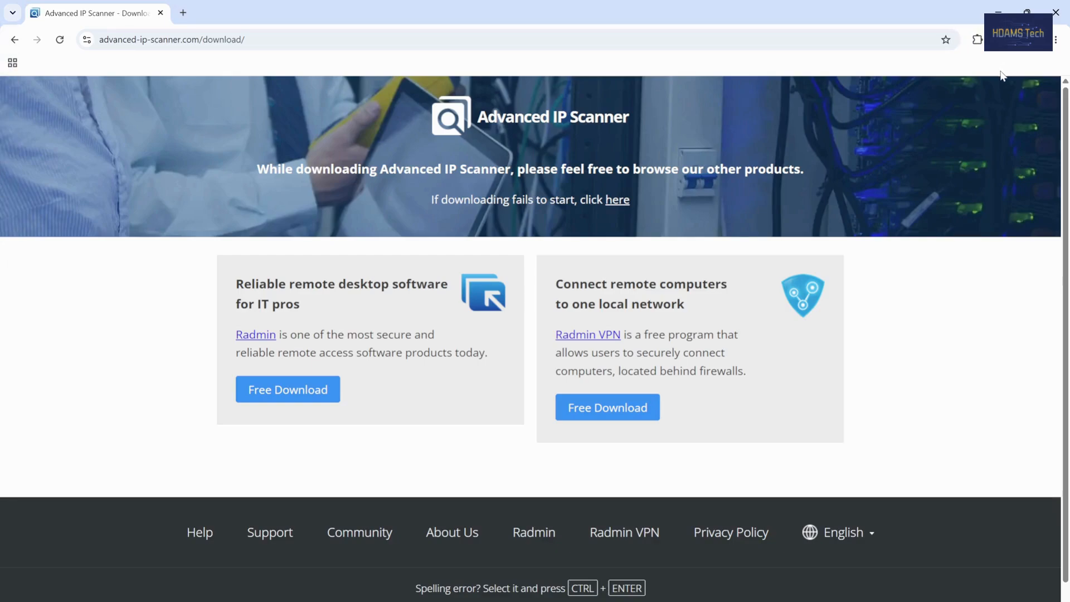
left_click(1003, 39)
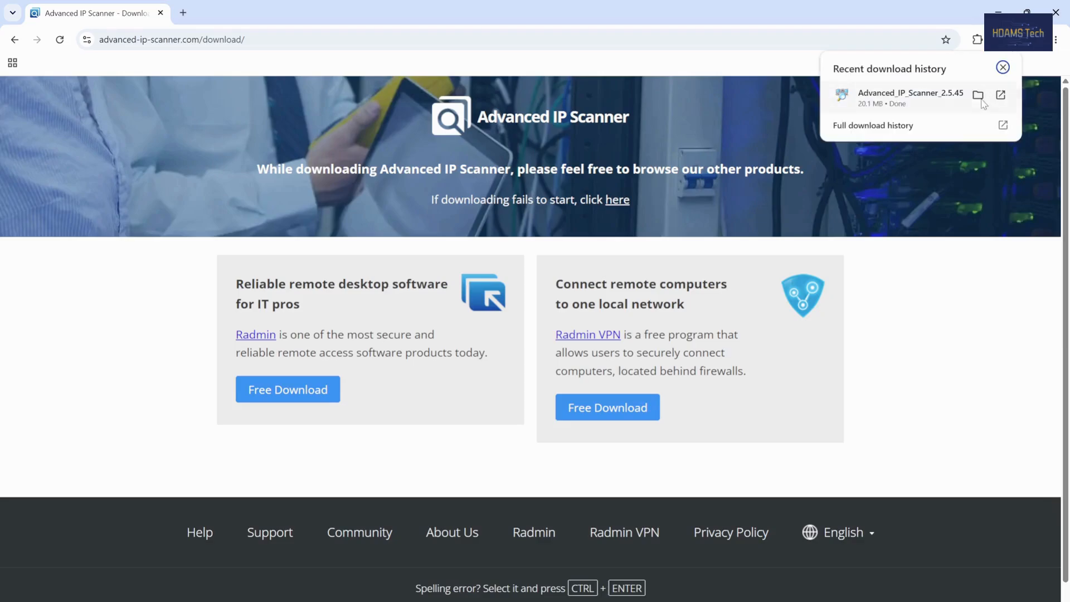
left_click(978, 96)
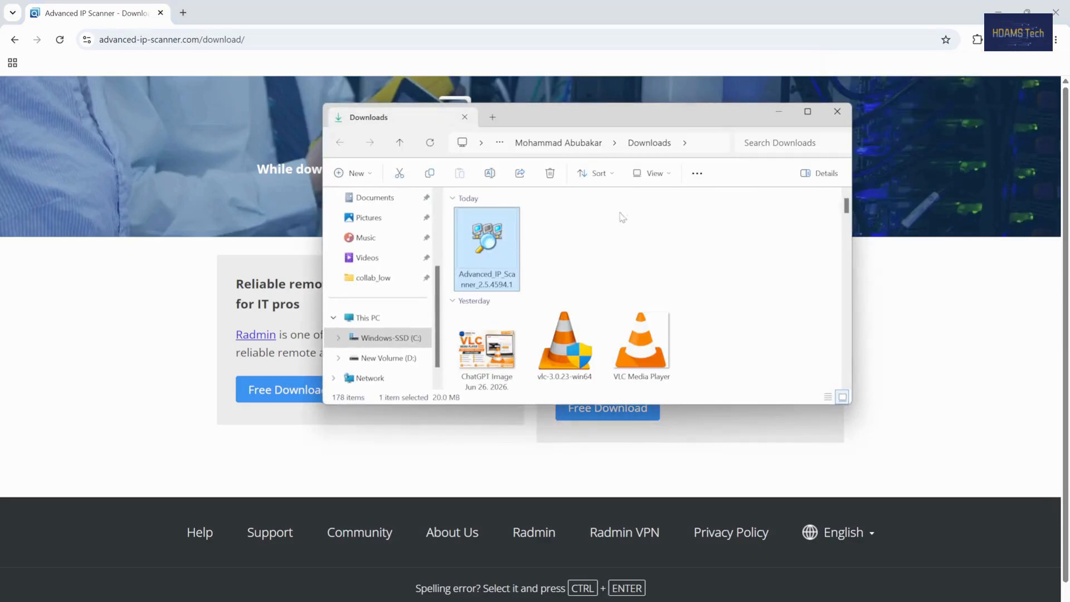
left_click(1001, 12)
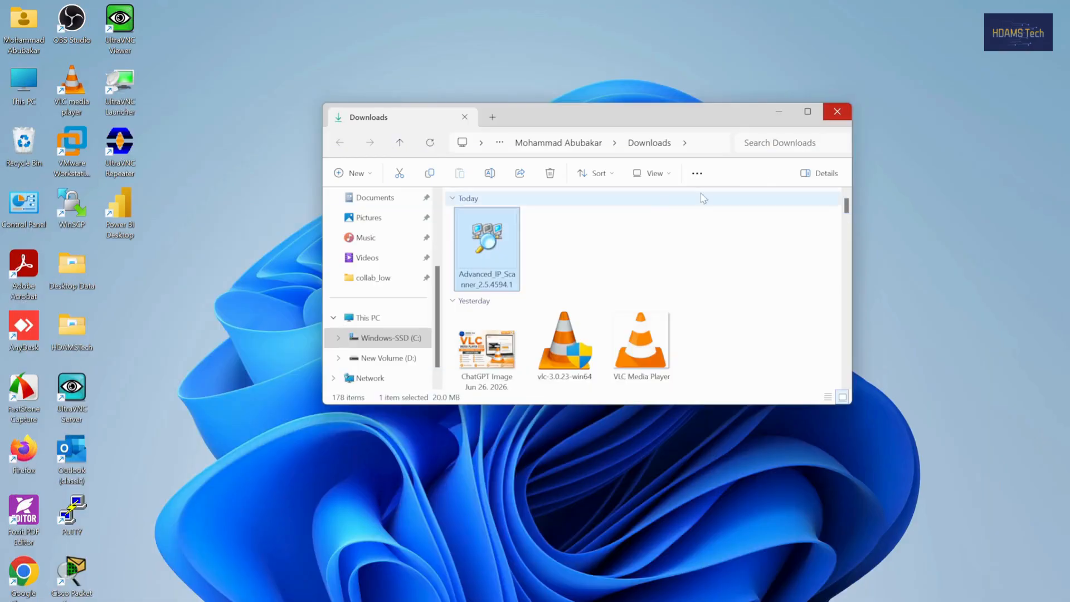
Step: Run the downloaded Advanced IP Scanner installer as administrator and choose English as the setup language
right_click(486, 245)
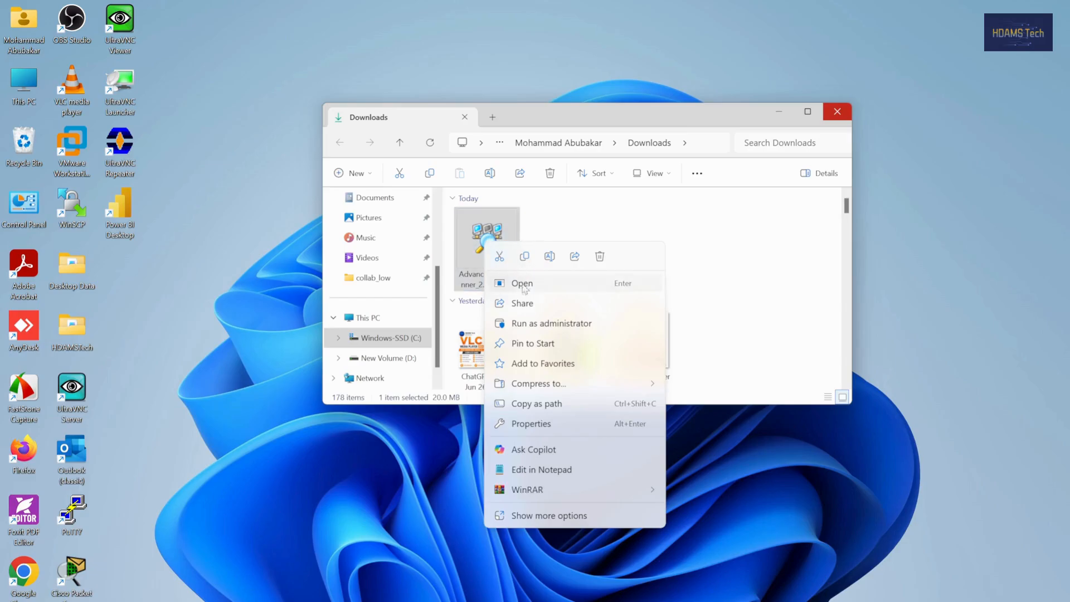
left_click(533, 325)
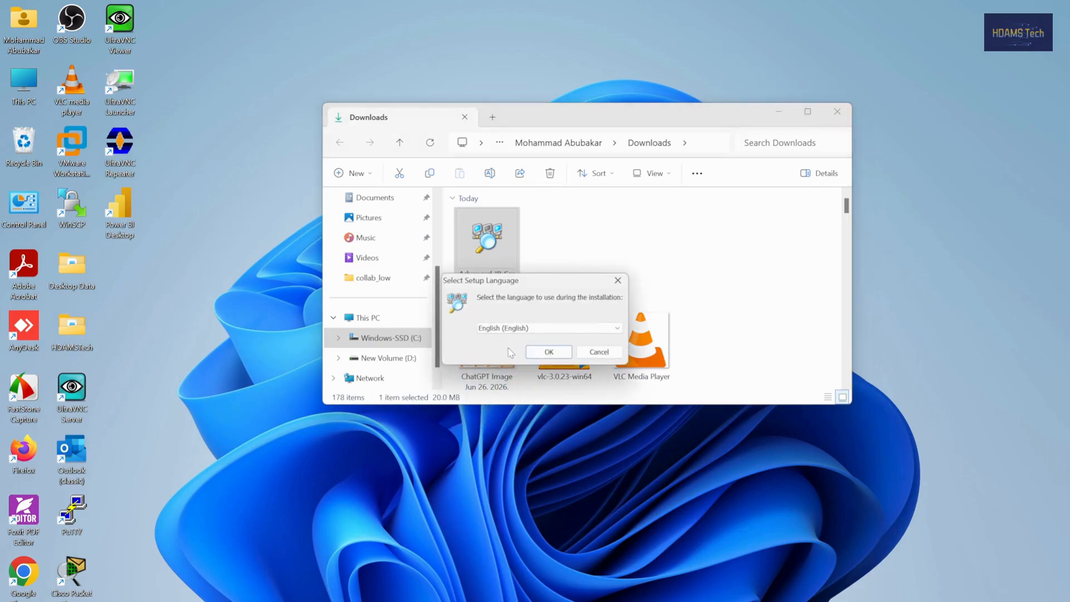
left_click(781, 113)
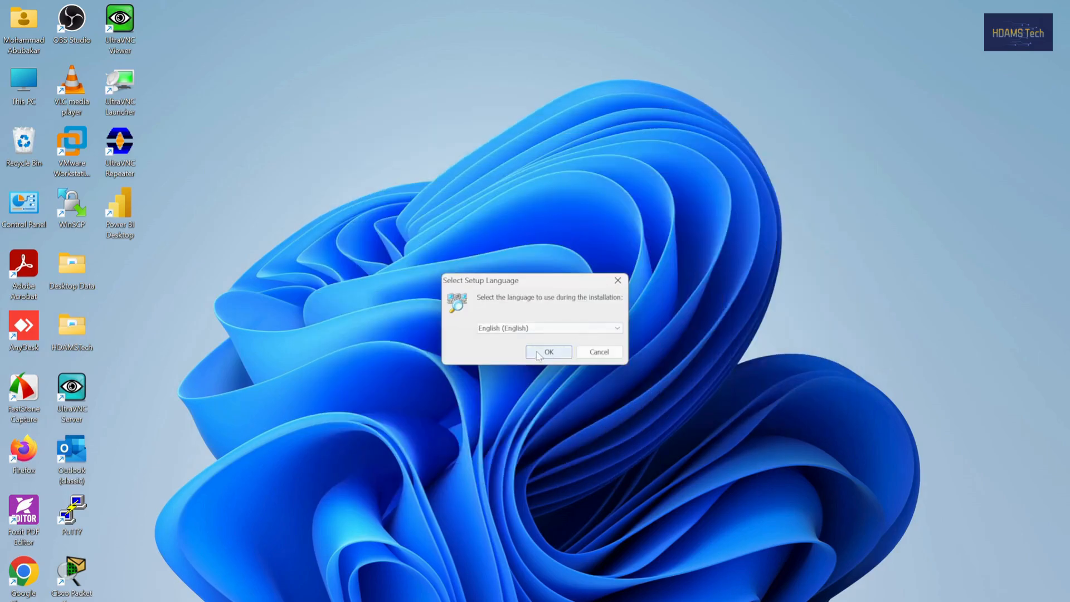
left_click(593, 331)
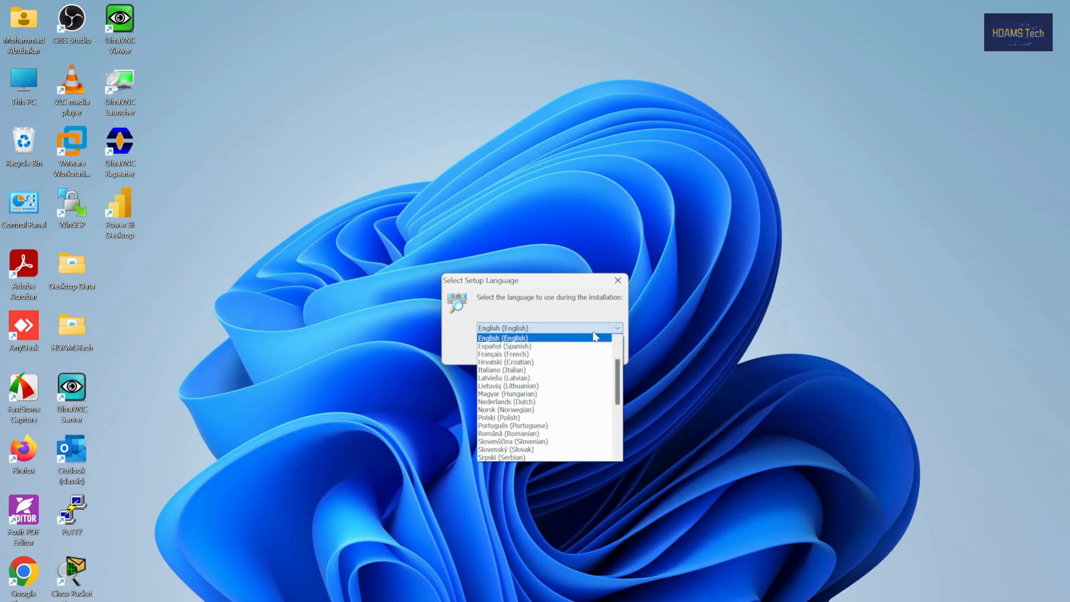
left_click(595, 338)
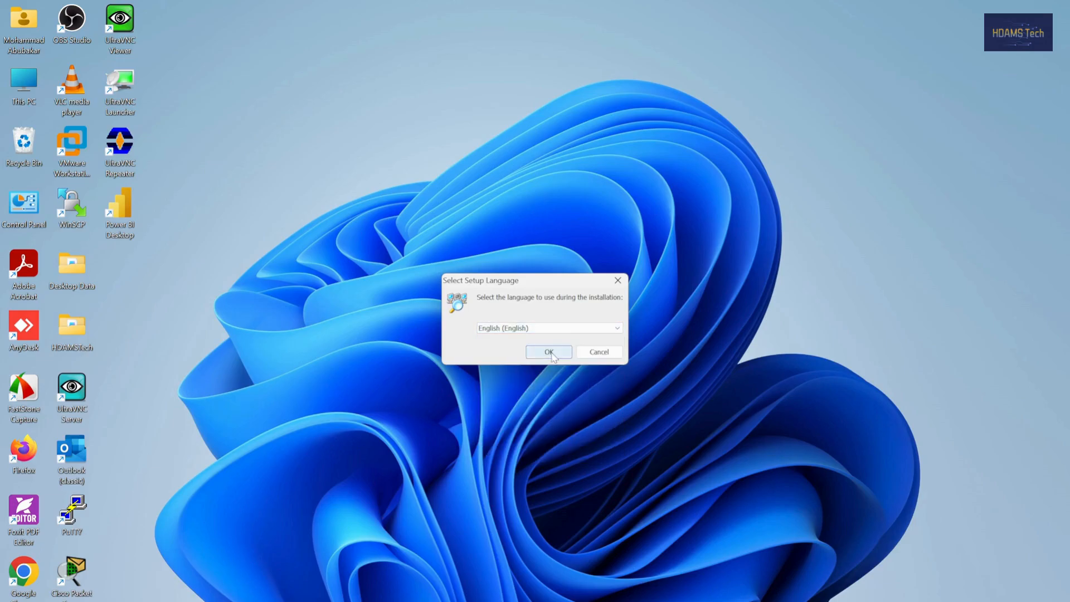
left_click(549, 352)
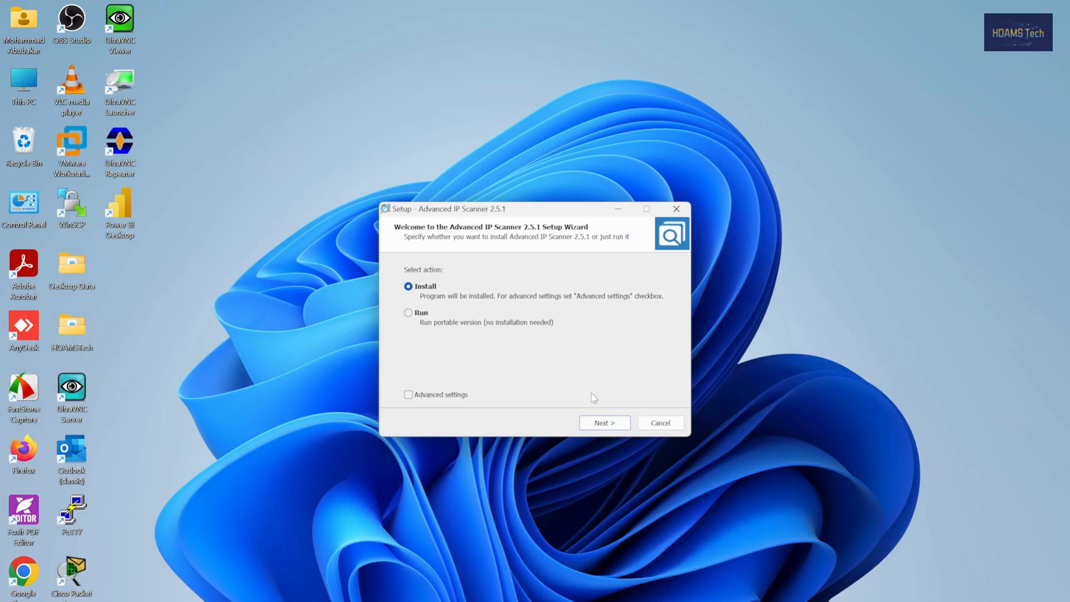
Step: Install Advanced IP Scanner 2.5.1 with the Install option, accepting the license agreement, and finish setup by running the program
left_click(605, 424)
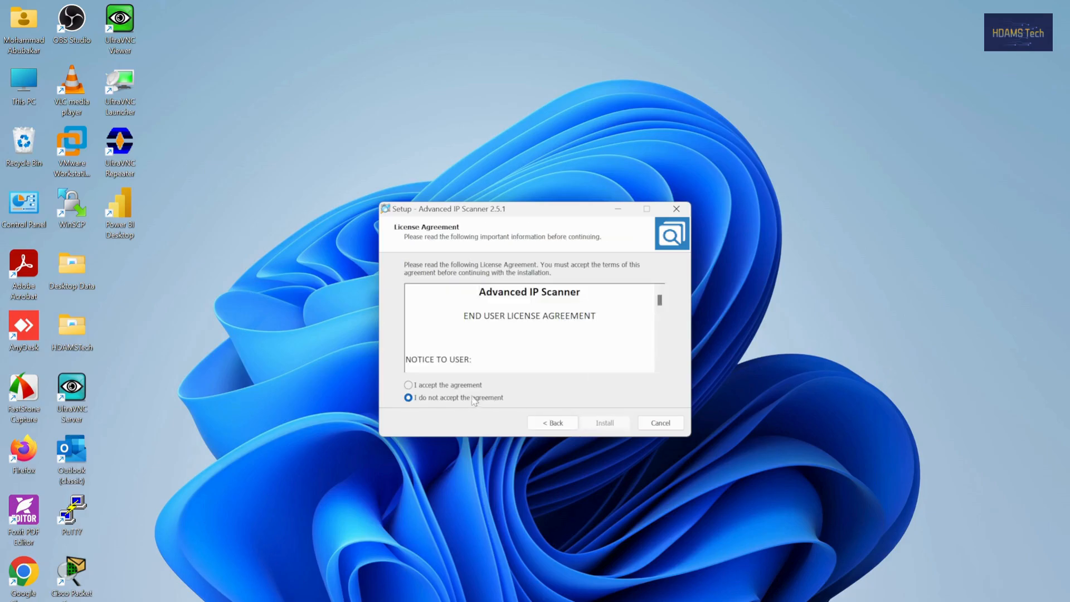
left_click(538, 423)
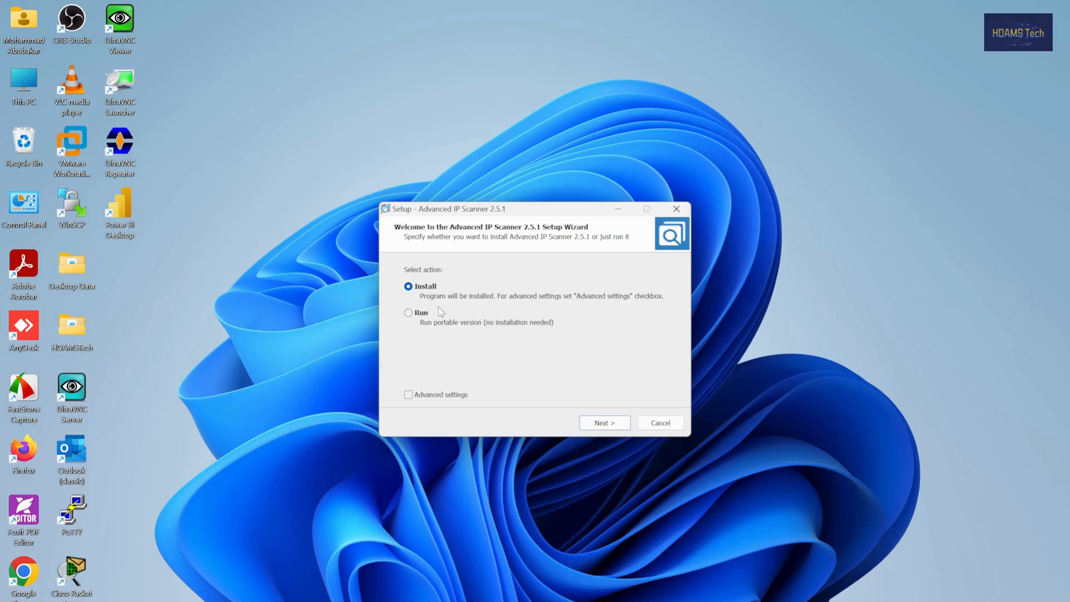
left_click(594, 423)
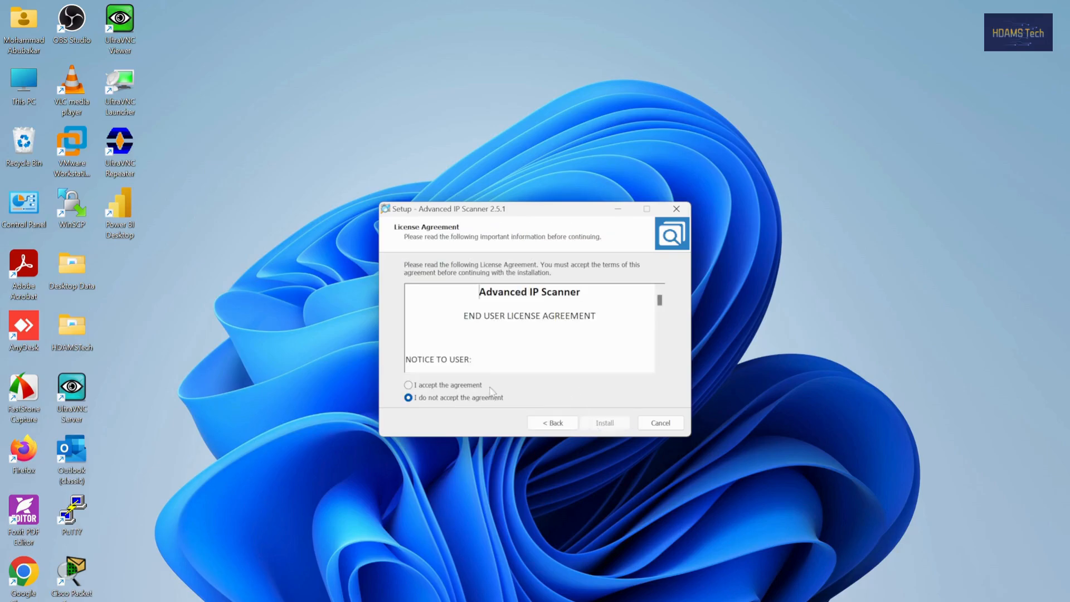
left_click(453, 387)
left_click(602, 423)
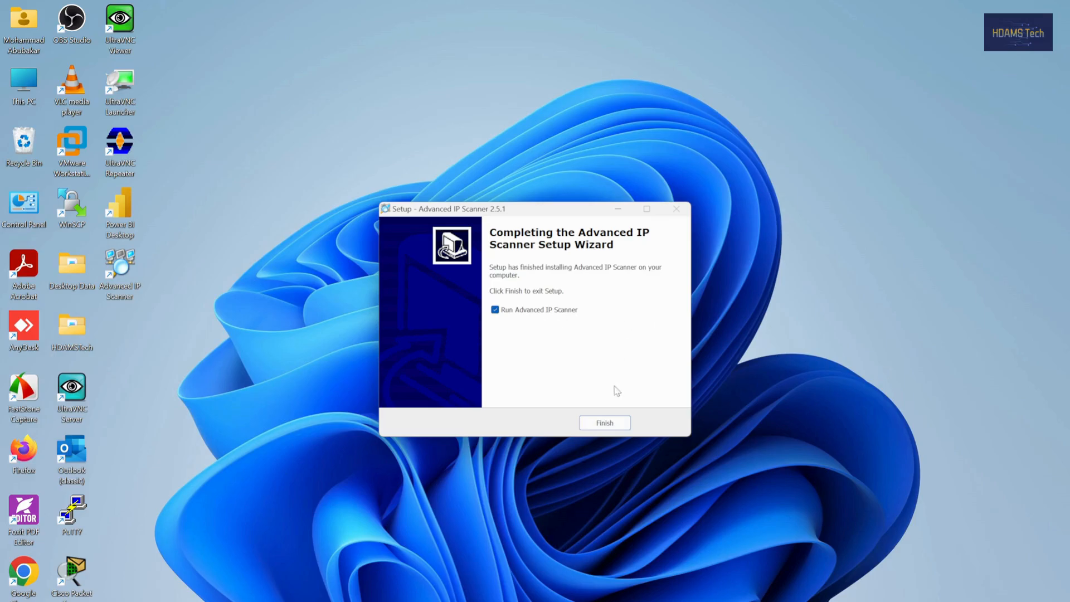
left_click(616, 419)
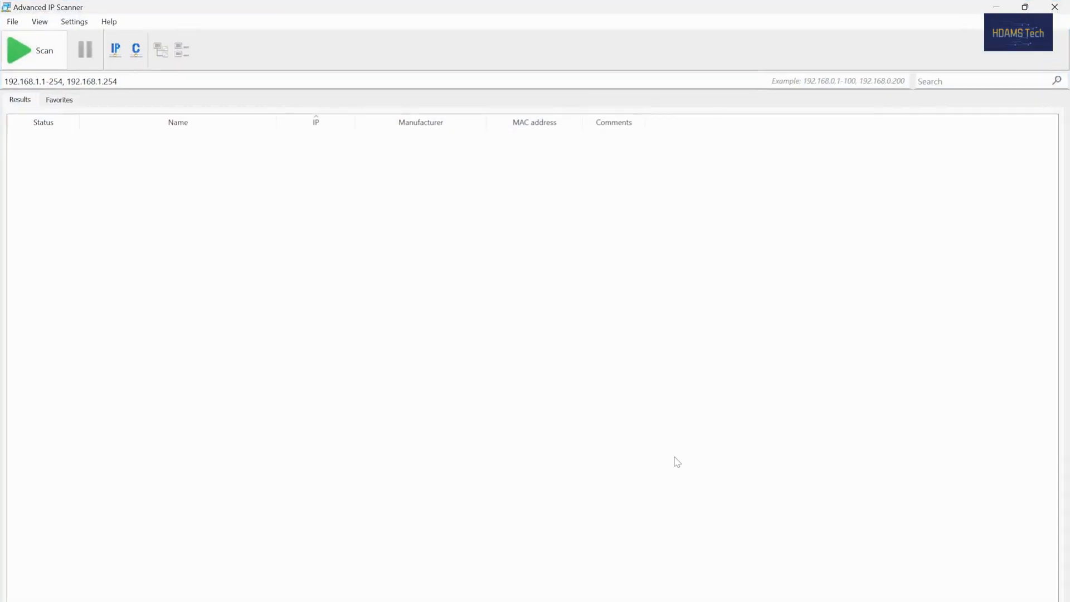
Step: Restore the scanner window to a smaller size, run ipconfig in Command Prompt and highlight the Wi-Fi adapter's IPv4 address
left_click(1026, 6)
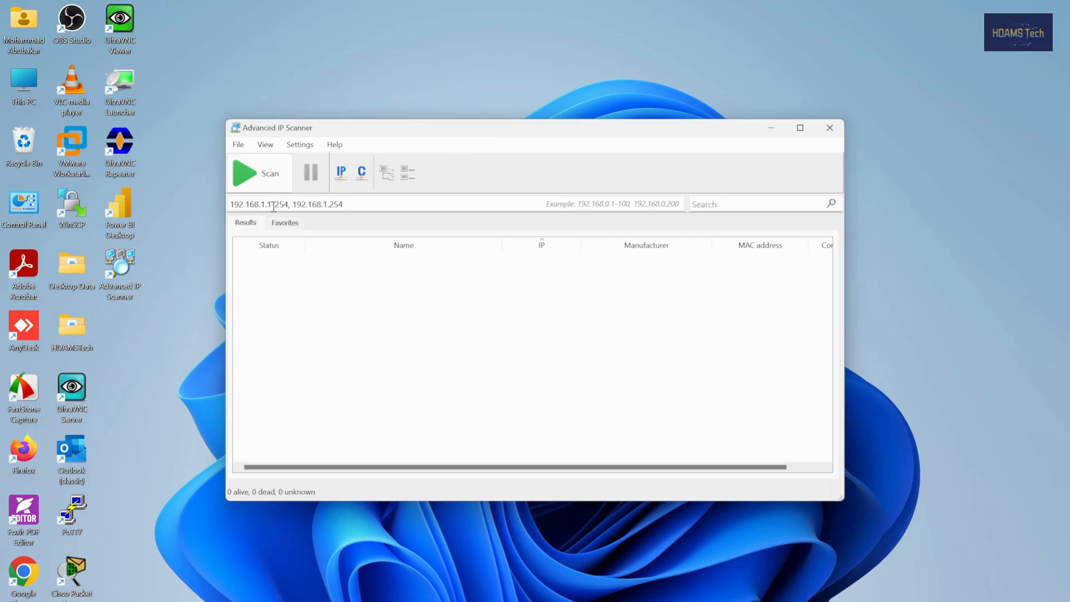
left_click(339, 204)
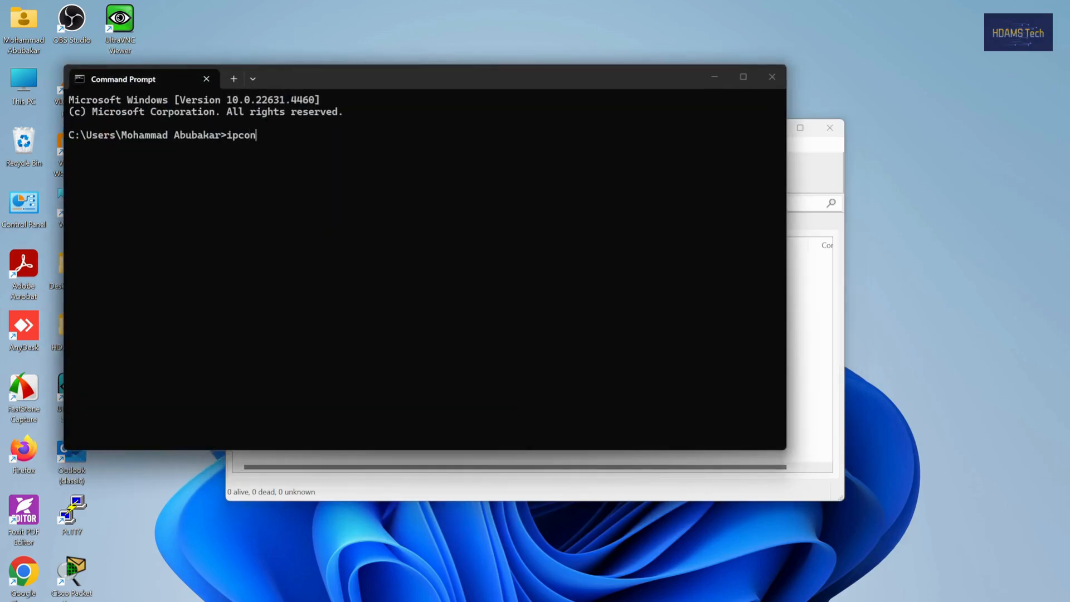
key("Return")
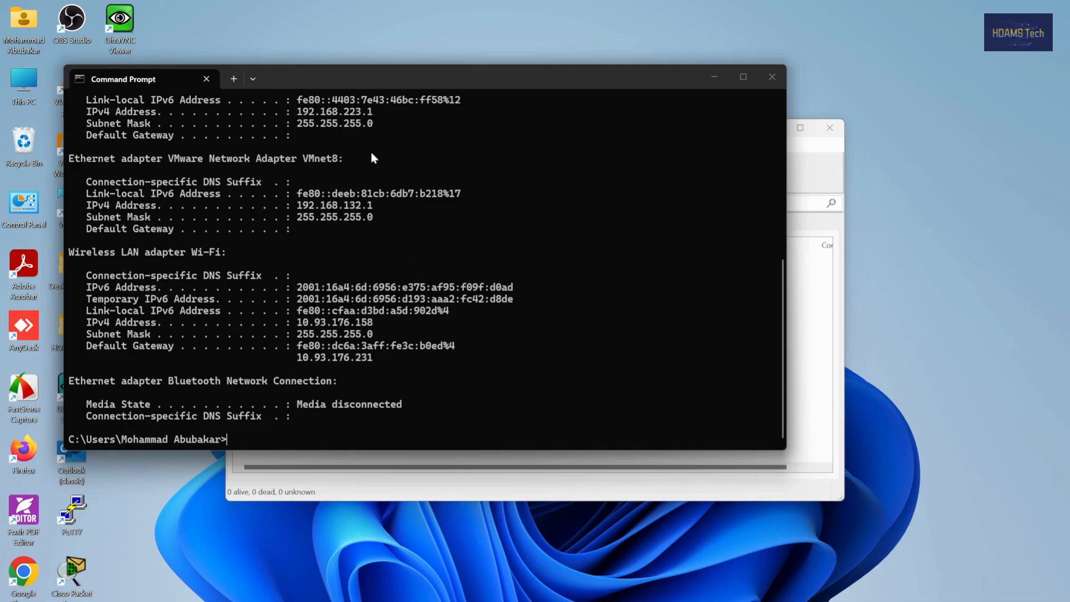
scroll(395, 198, "up", 7)
scroll(392, 233, "down", 7)
left_click_drag(315, 323, 386, 323)
left_click_drag(297, 323, 384, 323)
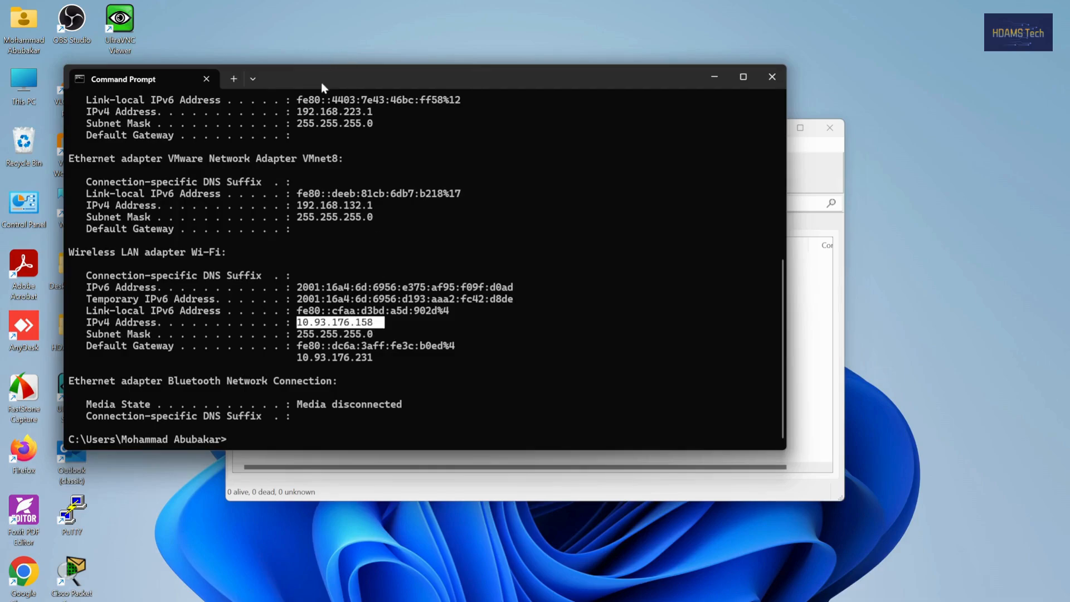
Step: Arrange both windows to keep the Wi-Fi IPv4 address visible and set the scanner's IP range to 10.93.176.1-10.93.176.254
left_click_drag(324, 87, 457, 228)
left_click(488, 138)
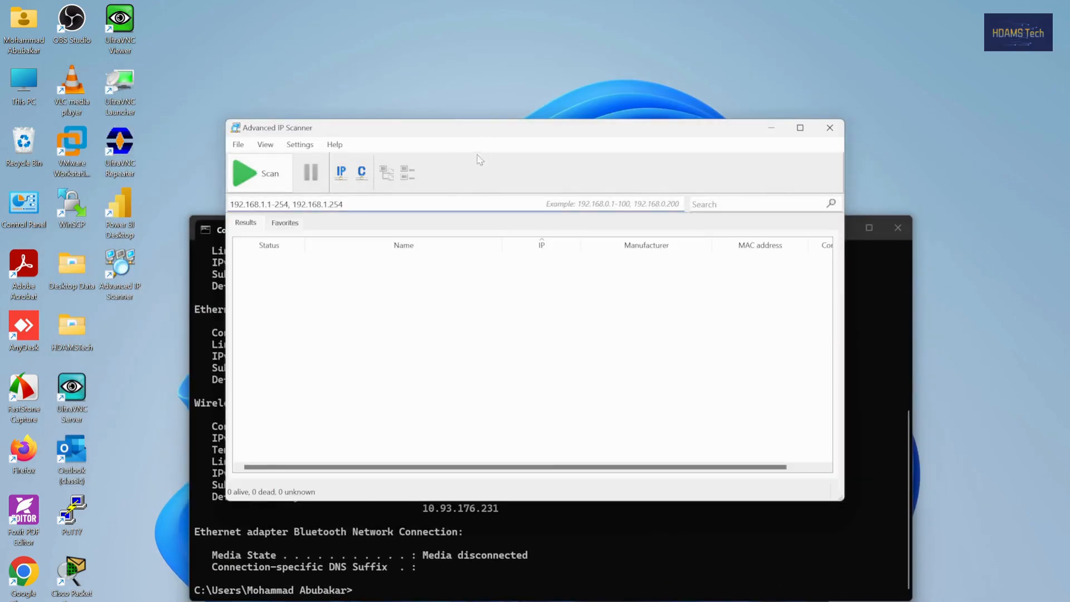
left_click_drag(483, 132, 501, 61)
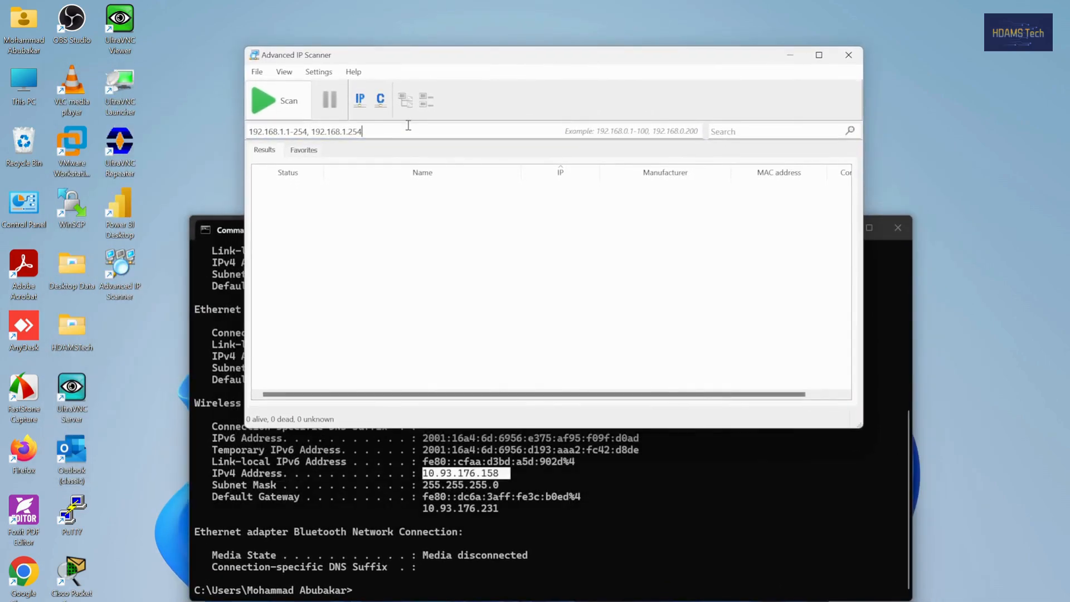
left_click(408, 122)
key("BackSpace")
key("BackSpace")
key("BackSpace")
key("BackSpace")
key("BackSpace")
key("BackSpace")
key("BackSpace")
key("BackSpace")
key("BackSpace")
key("BackSpace")
key("BackSpace")
key("BackSpace")
key("BackSpace")
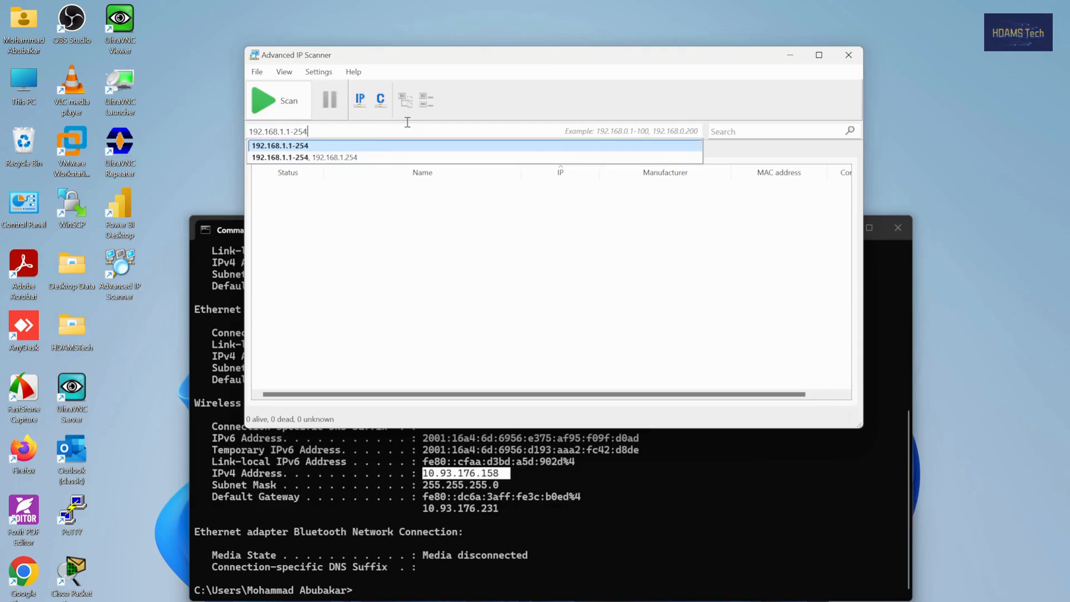
key("BackSpace")
key("BackSpace")
key("BackSpace")
key("BackSpace")
key("BackSpace")
key("BackSpace")
key("BackSpace")
key("BackSpace")
key("BackSpace")
key("BackSpace")
key("BackSpace")
key("BackSpace")
key("BackSpace")
key("BackSpace")
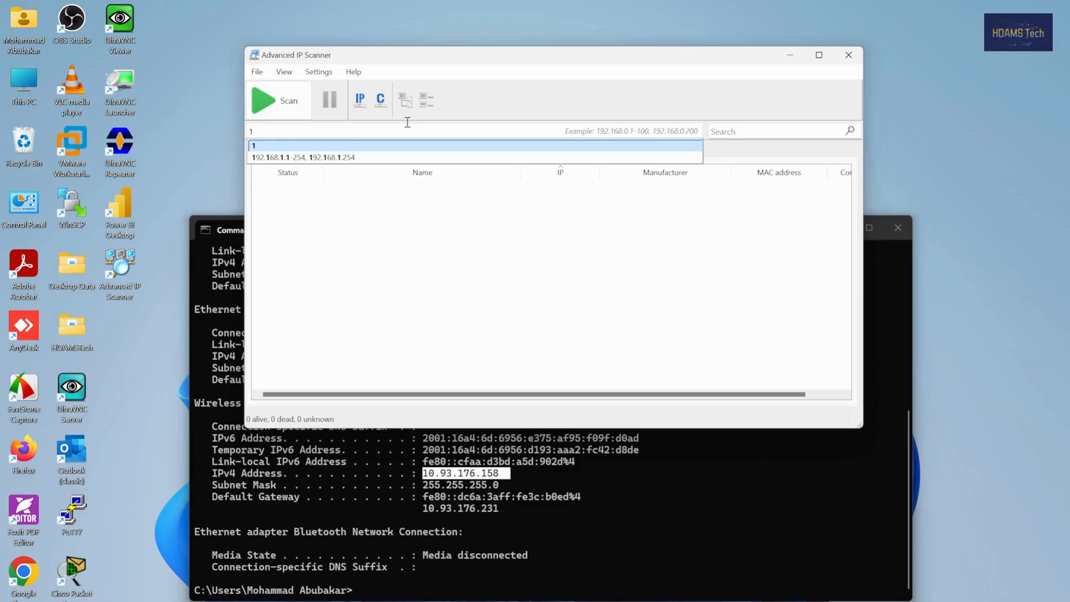
type("0.93.176.1-10.93.176.254")
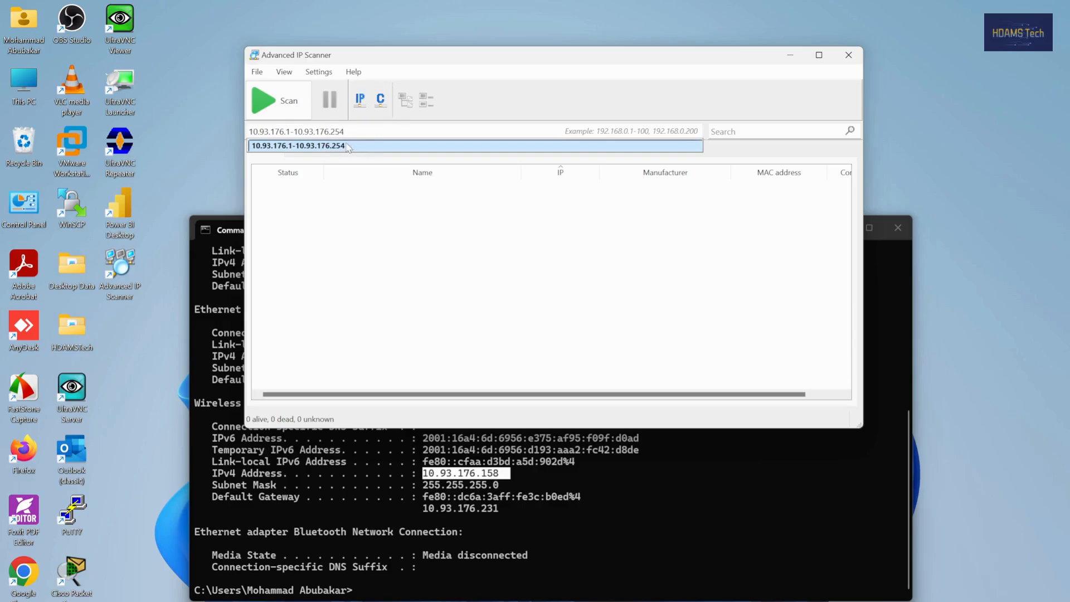
Step: Scan the entered IP range for network devices and minimise the Command Prompt window
left_click(293, 101)
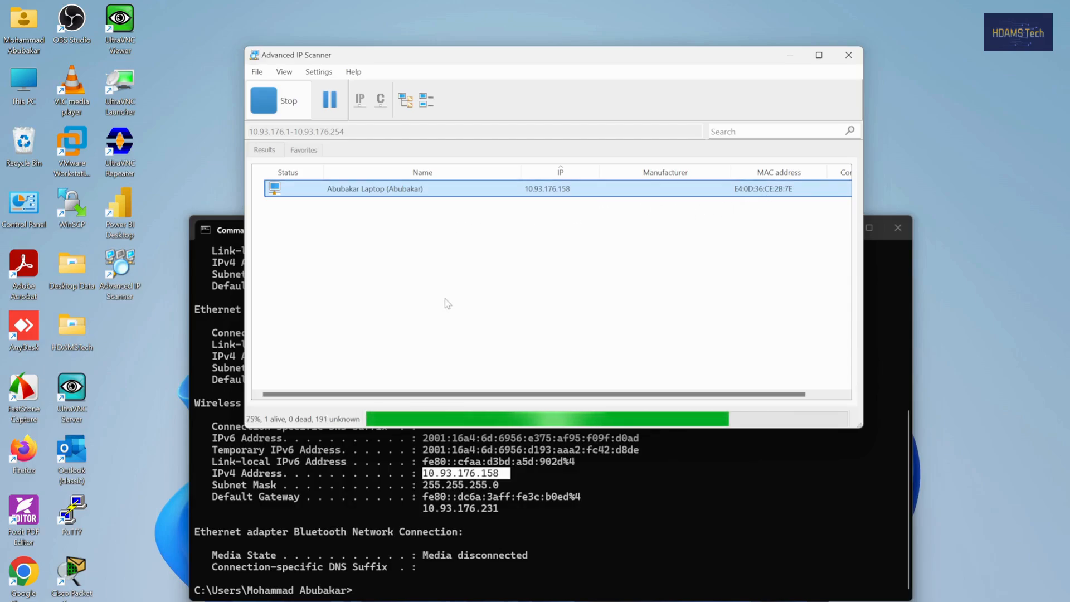
left_click(878, 277)
left_click(833, 227)
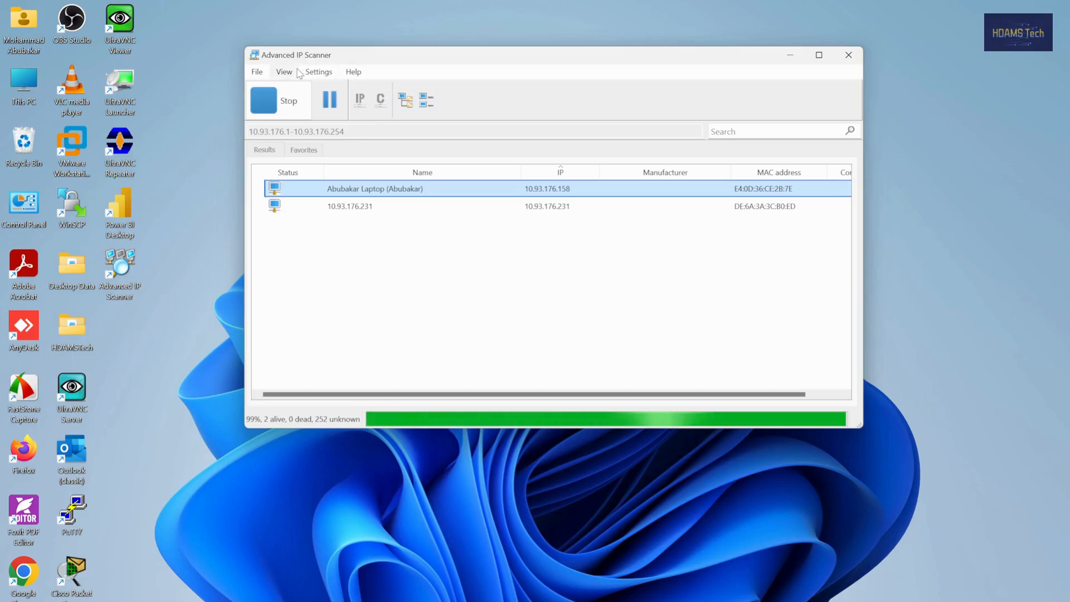
Step: Examine the Radmin, Tools and Advanced actions offered for the 10.93.176.158 device, without applying any
right_click(387, 190)
mouse_move(421, 212)
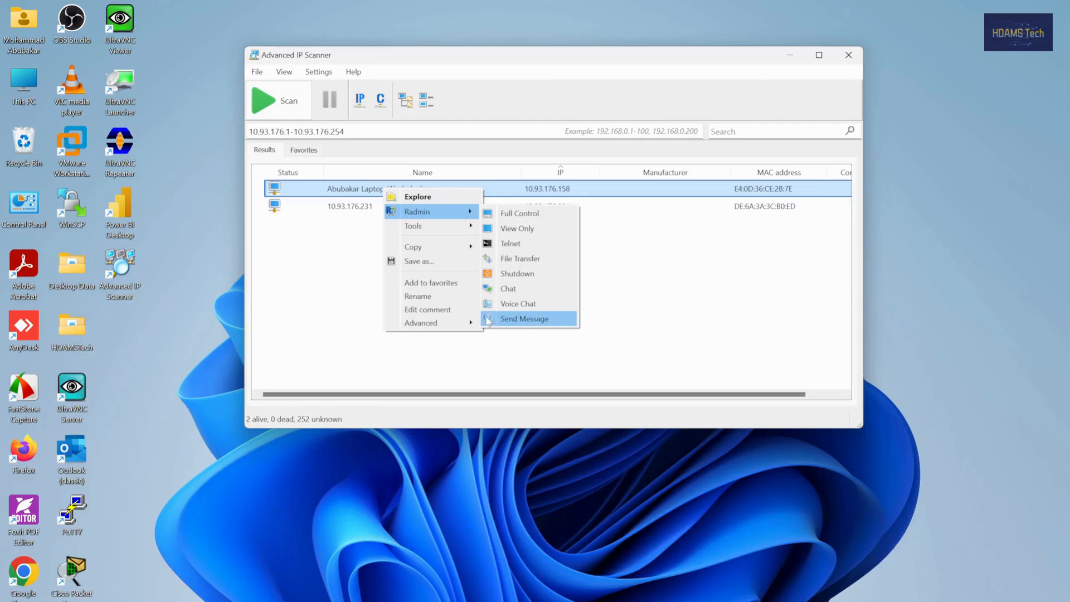
mouse_move(445, 228)
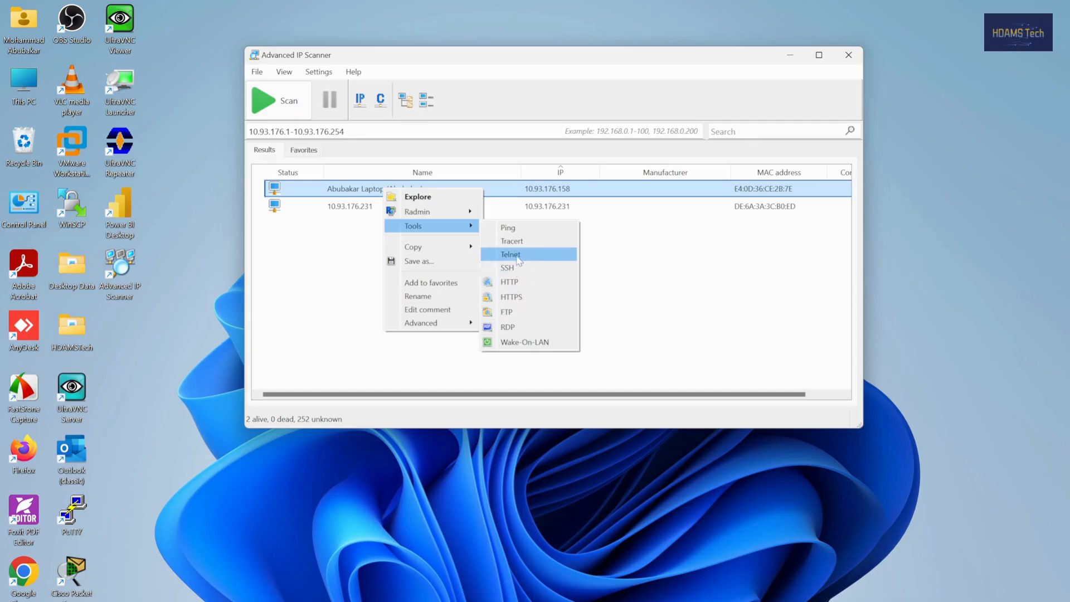
mouse_move(452, 327)
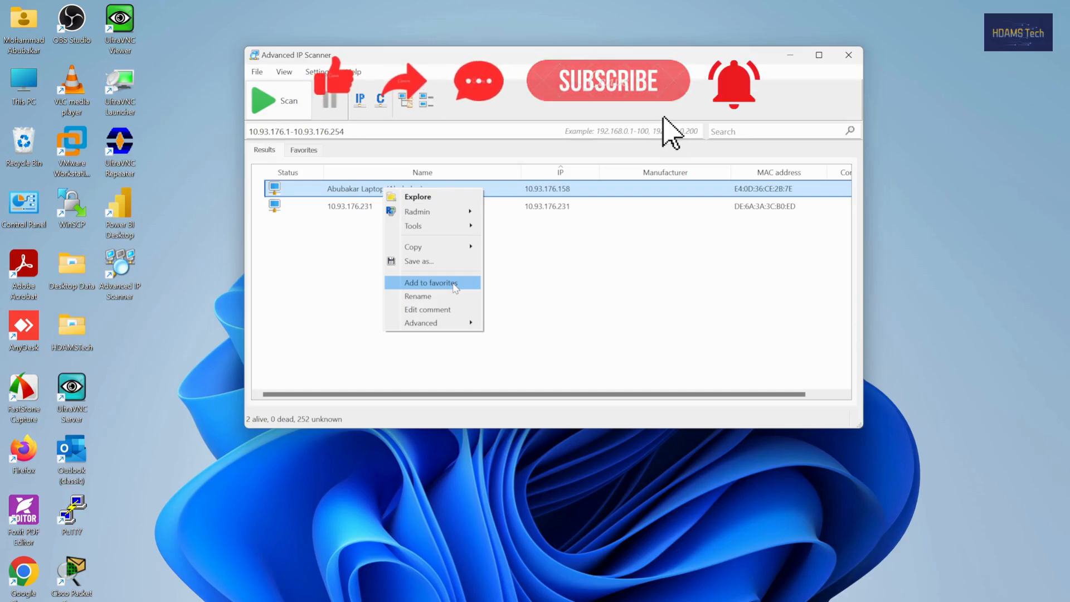
left_click(529, 282)
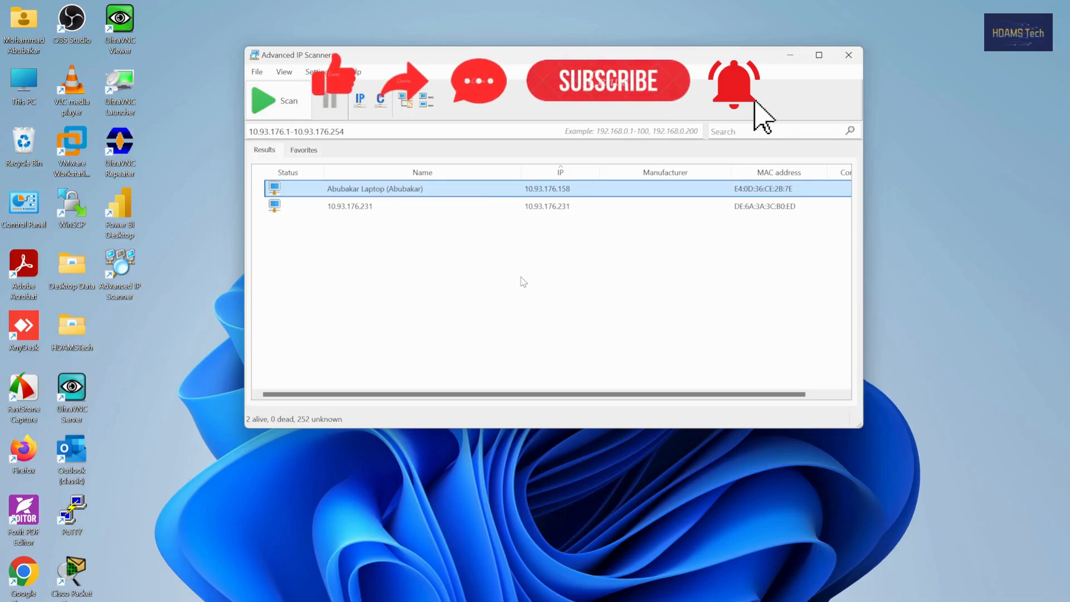